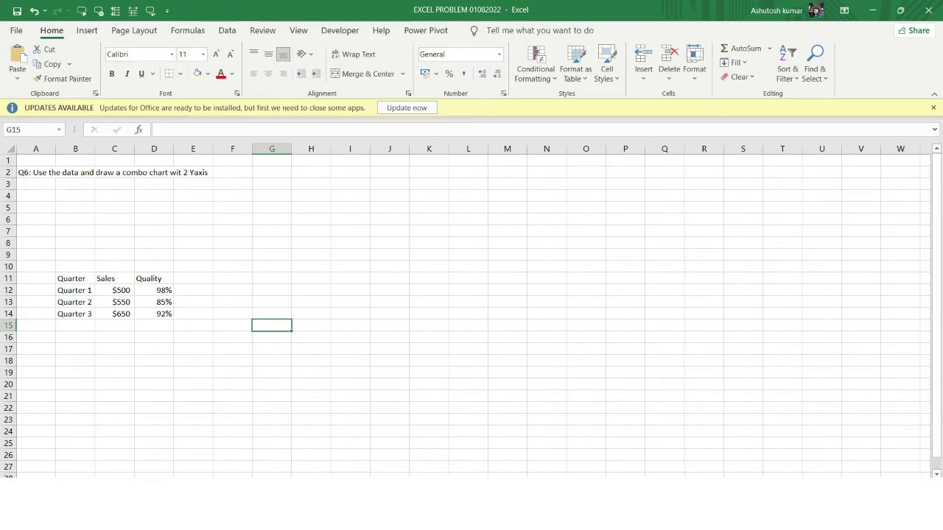
Examine the combo chart question in row 2 and the Quarter, Sales and Quality columns of the data table
left_click(42, 180)
scroll(42, 179, "up", 5, "ctrl")
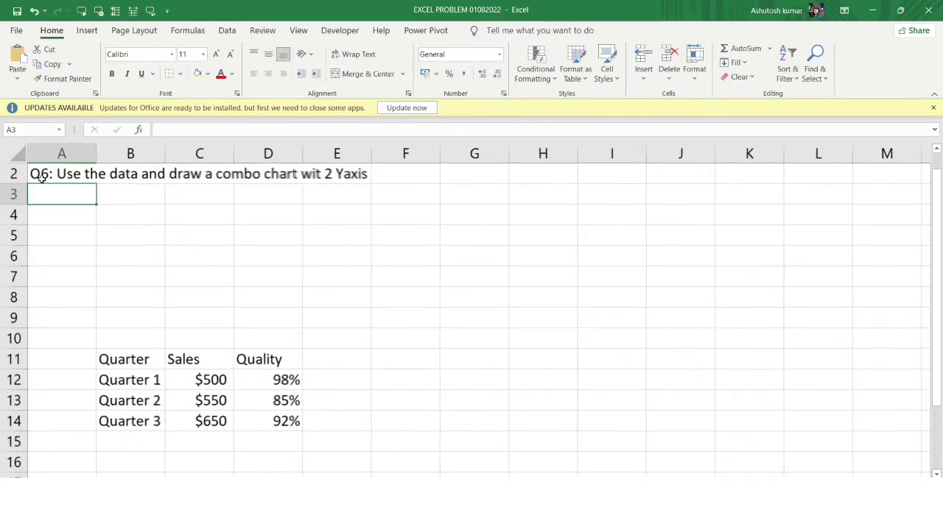
scroll(140, 252, "up", 1)
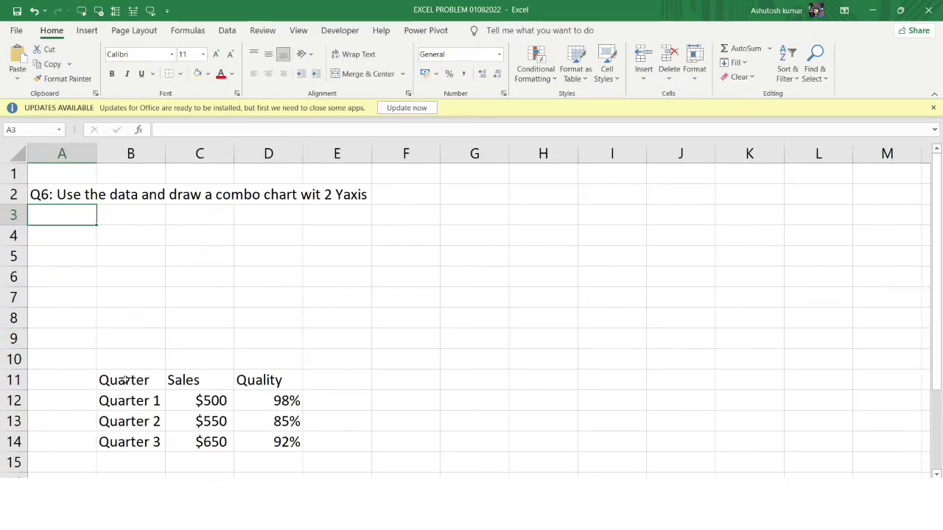
left_click_drag(123, 380, 133, 451)
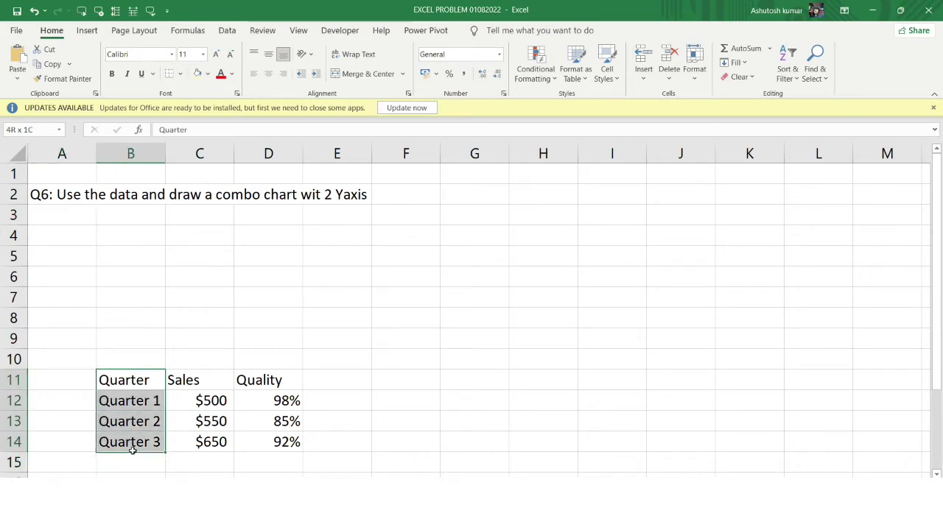
left_click_drag(211, 374, 213, 444)
left_click_drag(268, 383, 273, 442)
scroll(273, 442, "down", 3, "ctrl")
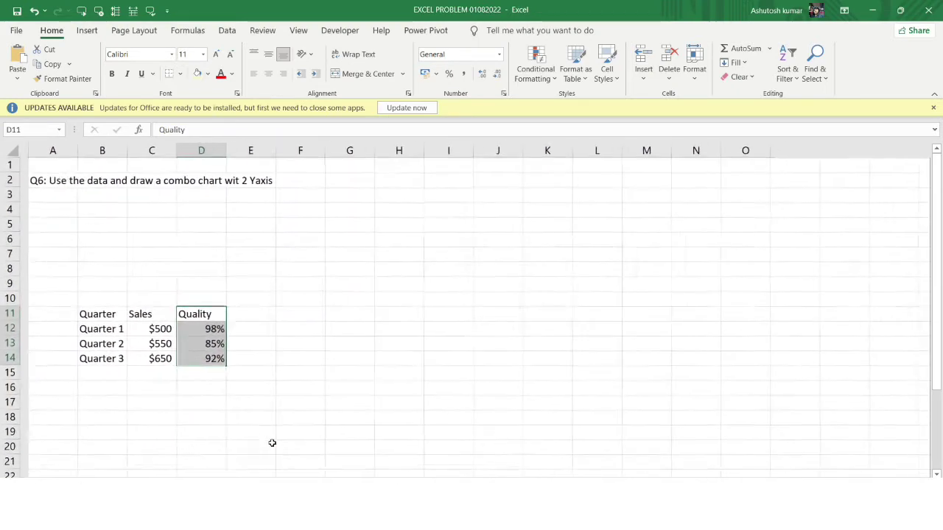
scroll(271, 443, "down", 1, "ctrl")
left_click(127, 341)
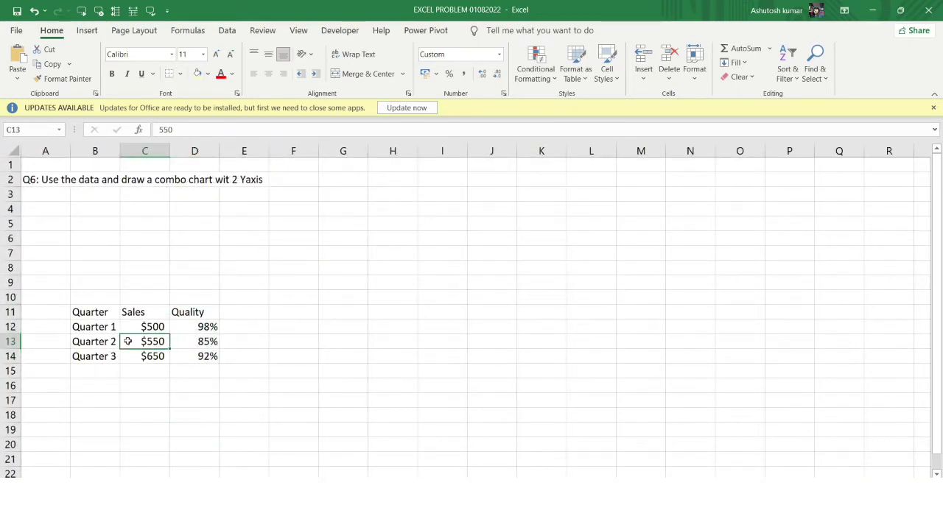
Insert a 2-D line chart from B11:D14 and move it to the empty cells farther right of the table
left_click_drag(91, 311, 202, 359)
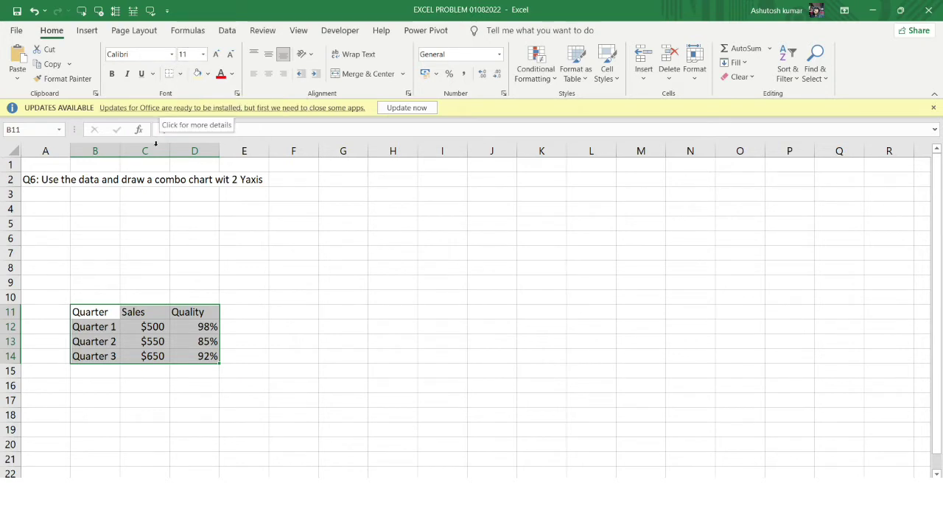
left_click(87, 31)
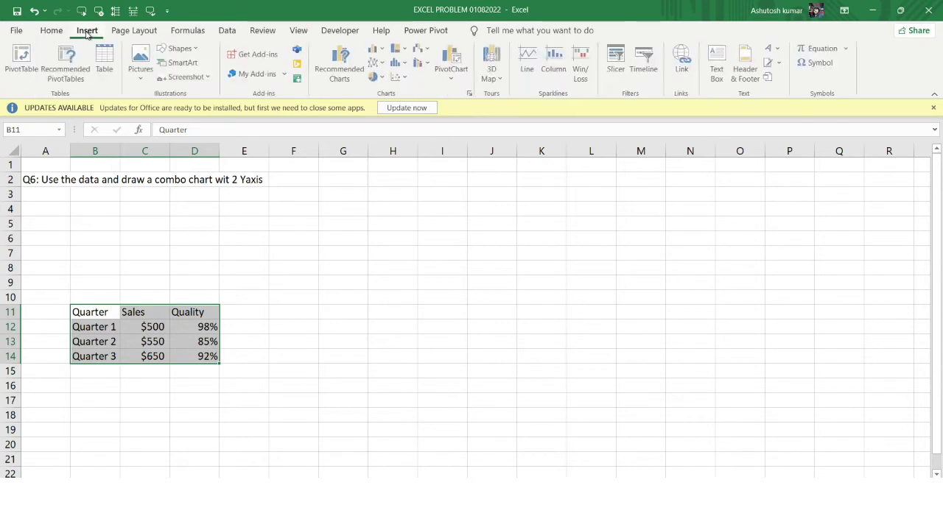
left_click(378, 63)
left_click(394, 118)
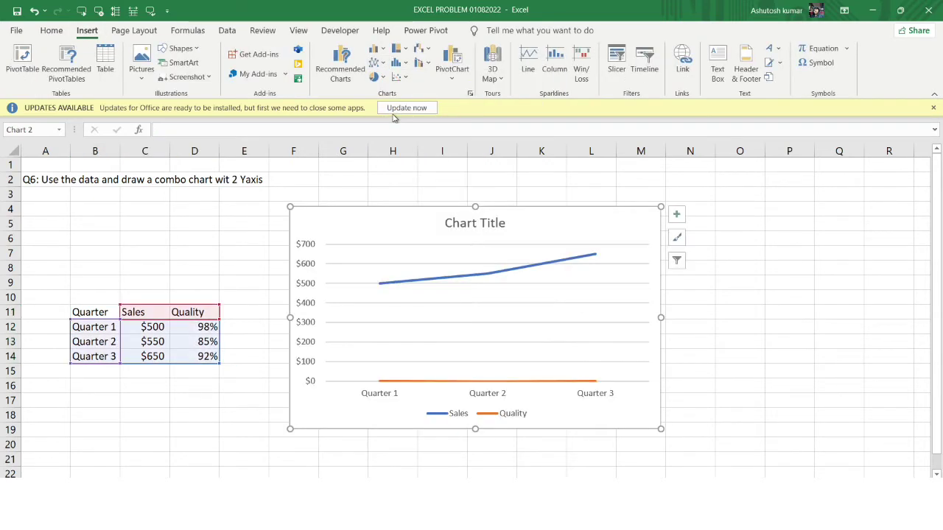
left_click_drag(521, 219, 638, 206)
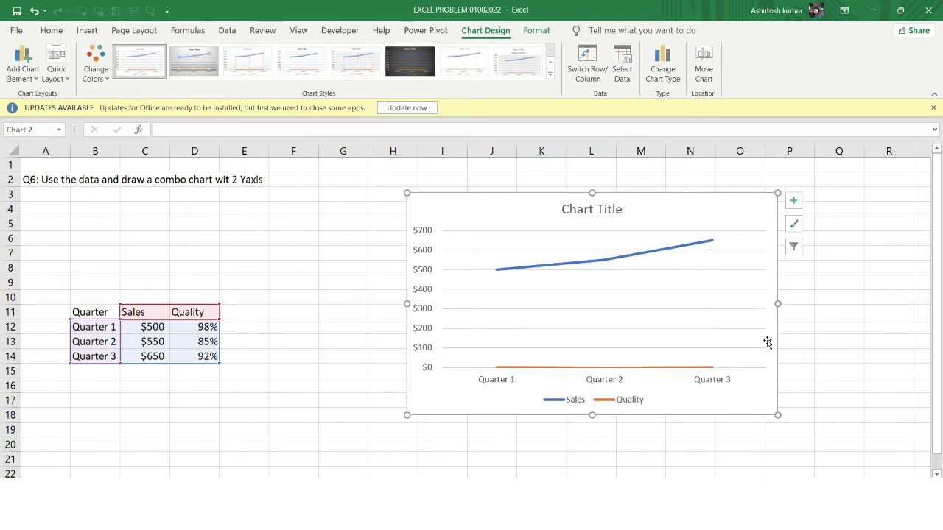
Plot the Quality series on the secondary axis and close the series formatting options
left_click(600, 369)
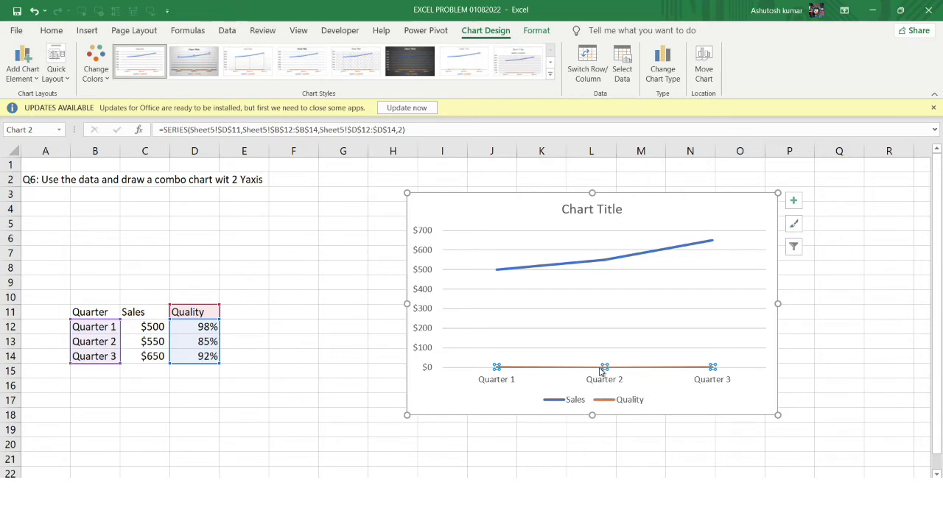
right_click(601, 372)
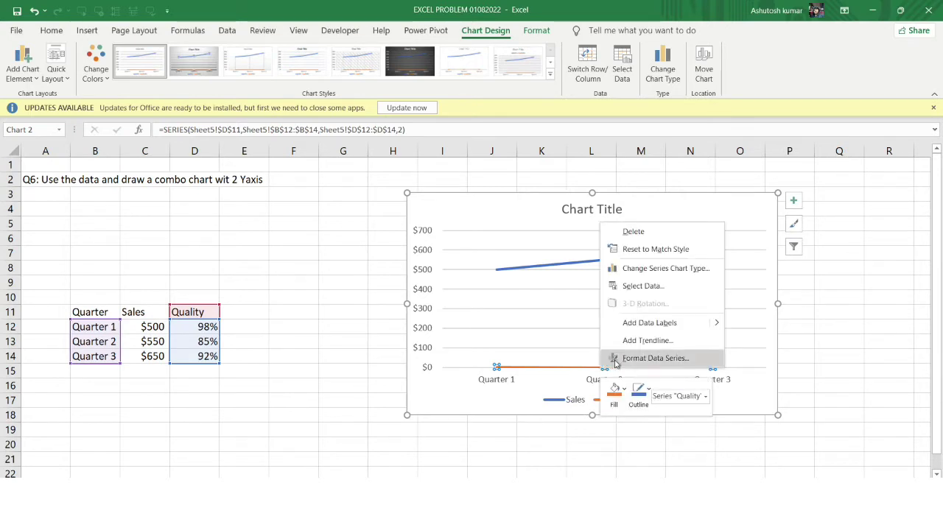
left_click(617, 360)
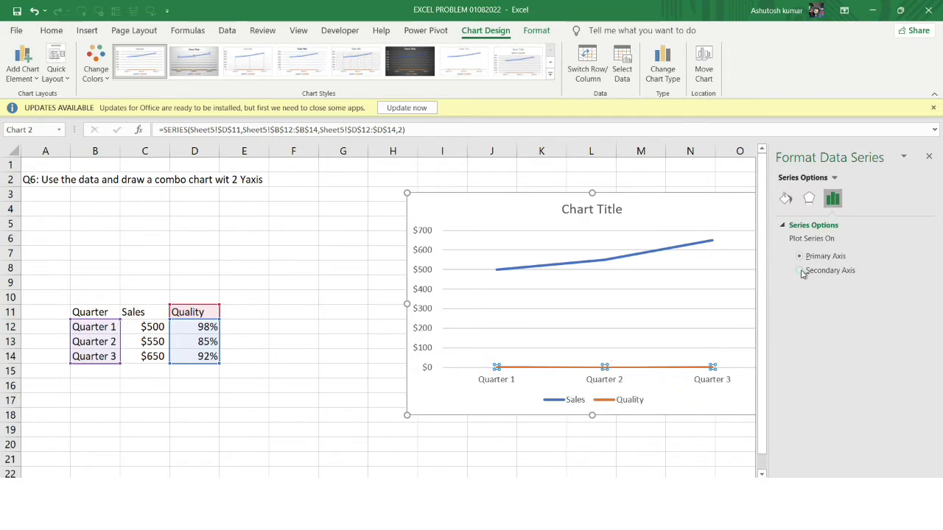
left_click(800, 271)
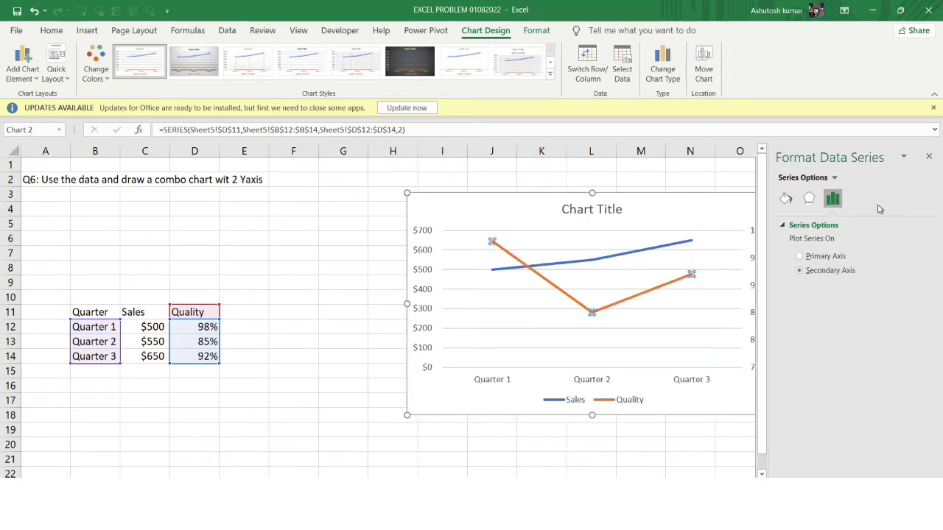
left_click(929, 157)
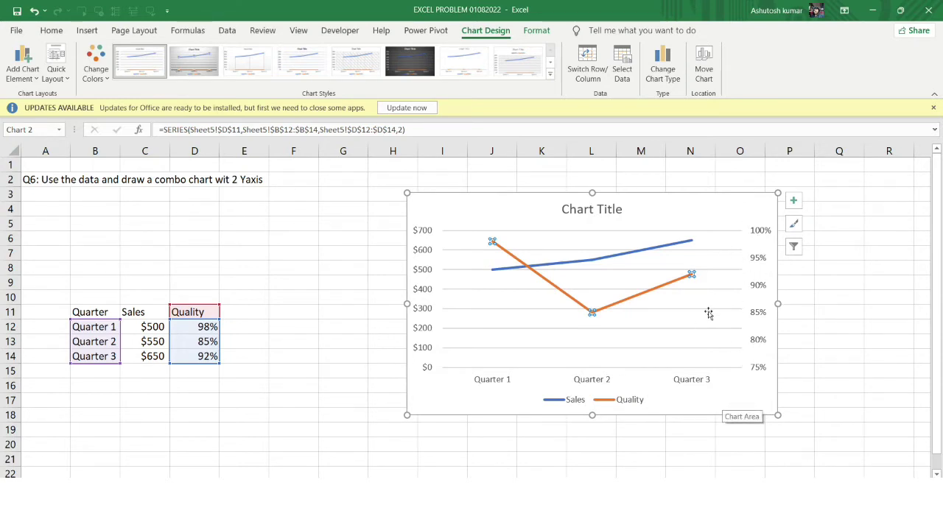
Enlarge the Sales and Quality chart slightly outward from its upper-left corner and deselect it
mouse_move(592, 313)
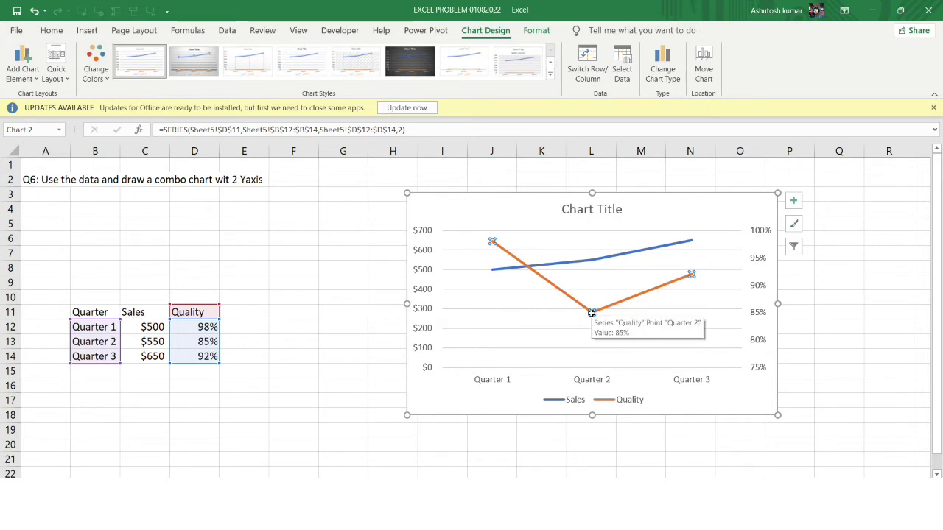
mouse_move(584, 262)
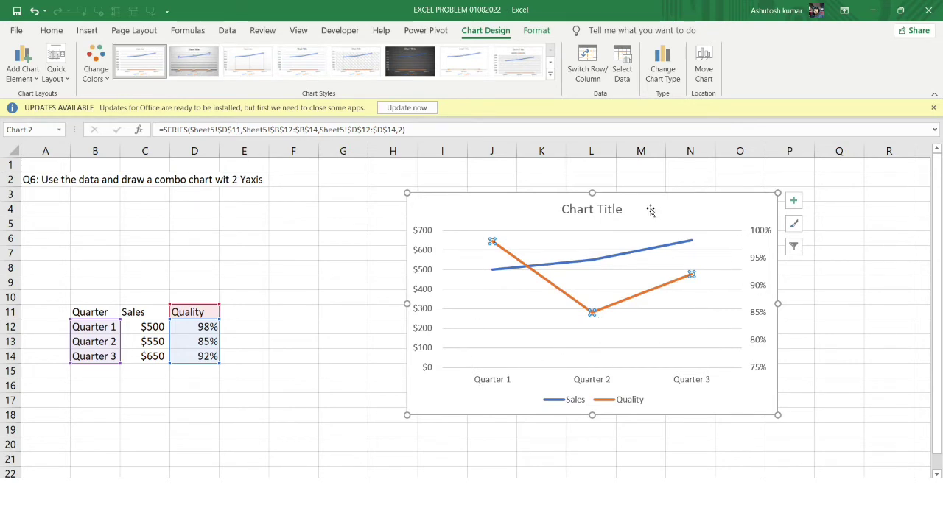
left_click_drag(406, 193, 373, 176)
left_click(280, 308)
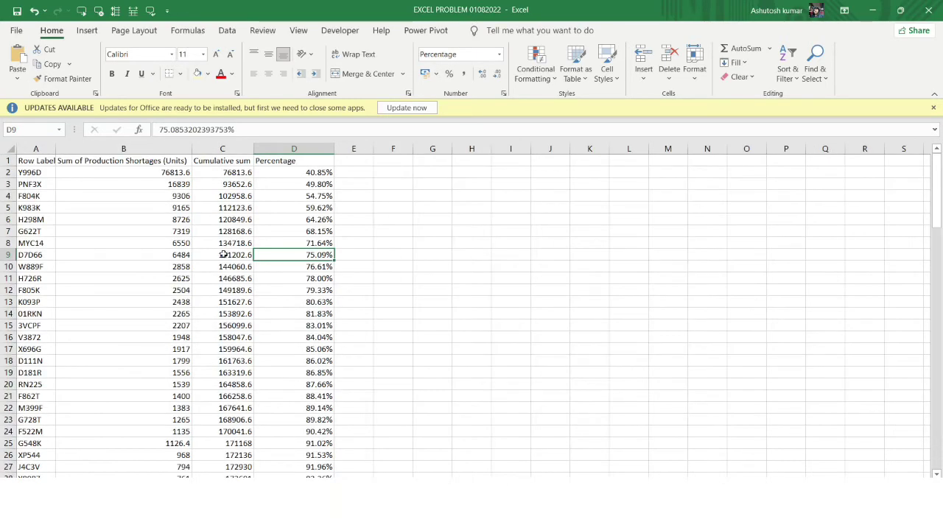
Widen column A on the production shortages sheet so the Row Labels header fits
left_click_drag(57, 150, 61, 149)
left_click(56, 161)
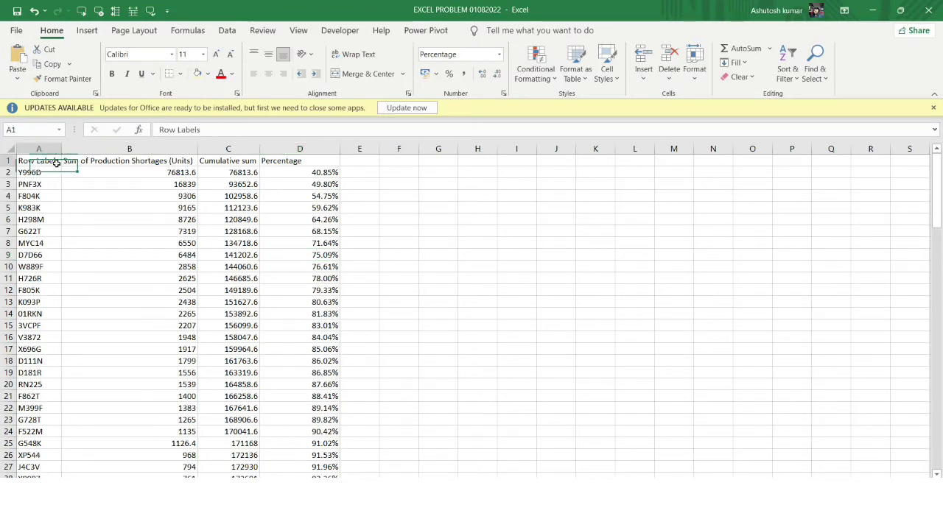
left_click(417, 245)
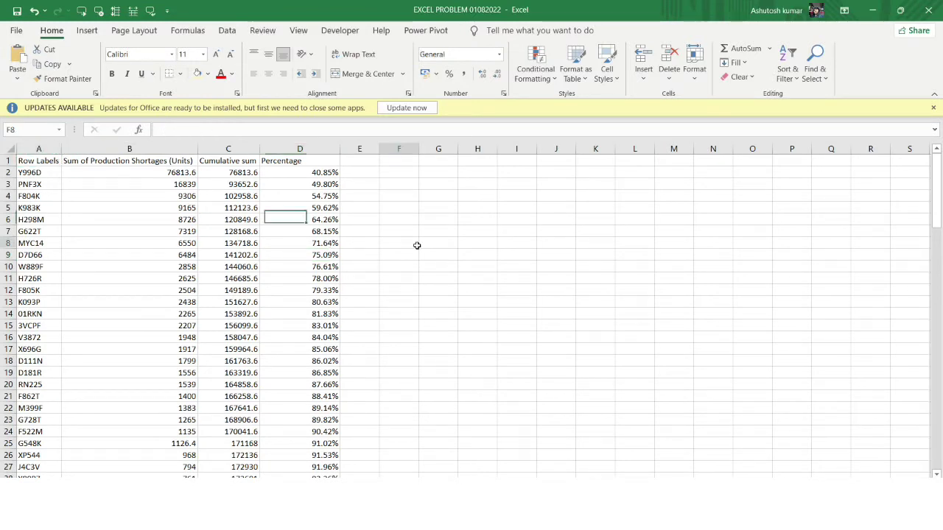
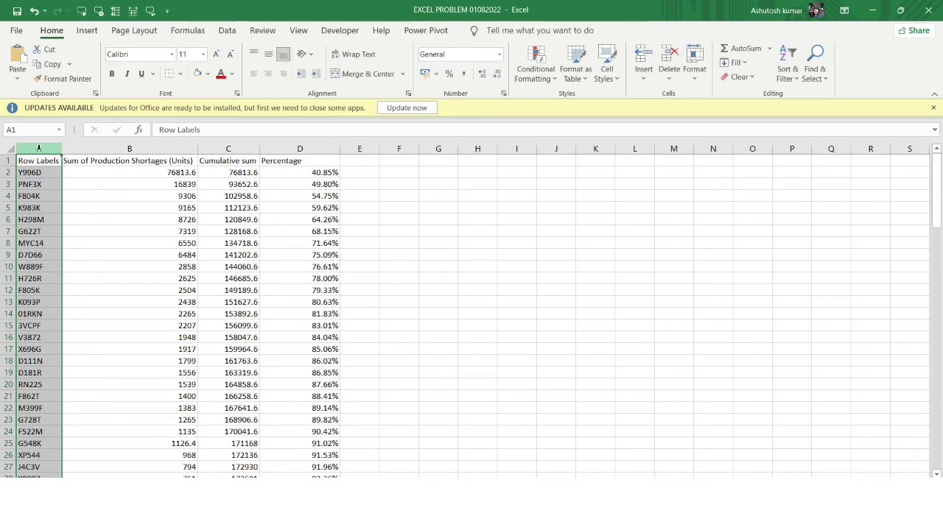
Review the leading shortage items in A2:D13 together with their cumulative percentages
left_click(284, 169)
left_click_drag(284, 169, 45, 302)
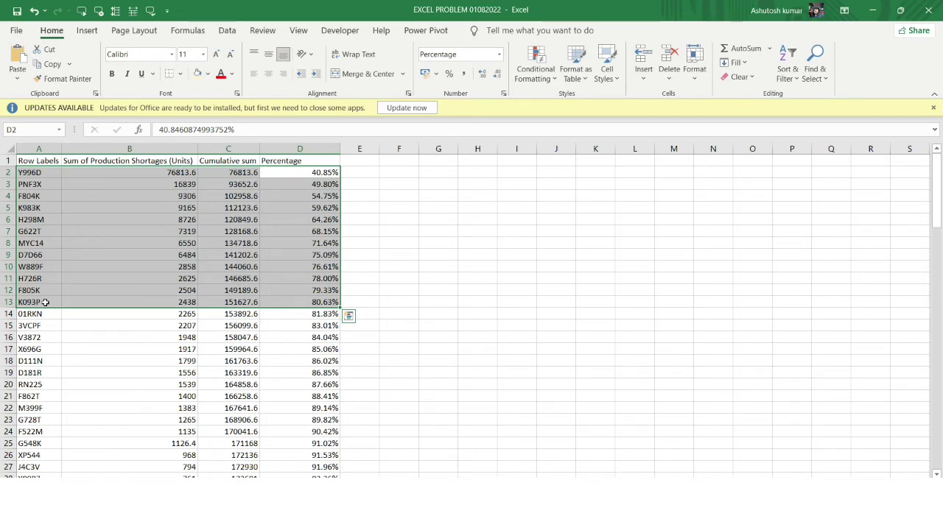
left_click(393, 271)
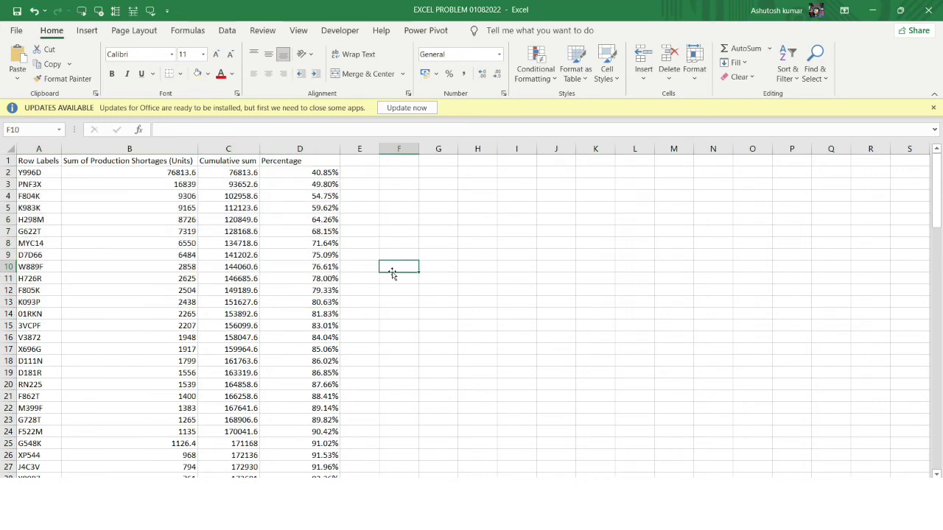
Insert a clustered column chart from the Row Labels, Sum of Production Shortages (Units) and Percentage columns
left_click_drag(56, 149, 82, 148)
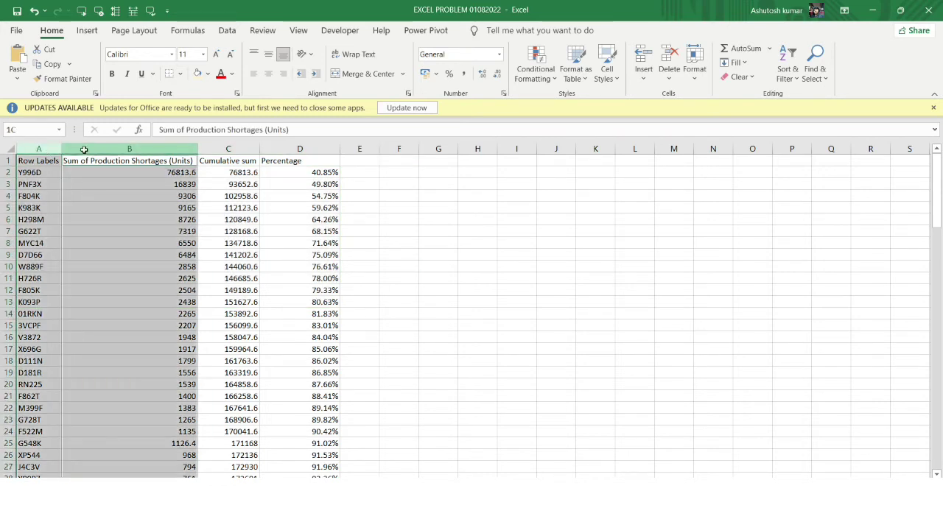
left_click(310, 148, "ctrl")
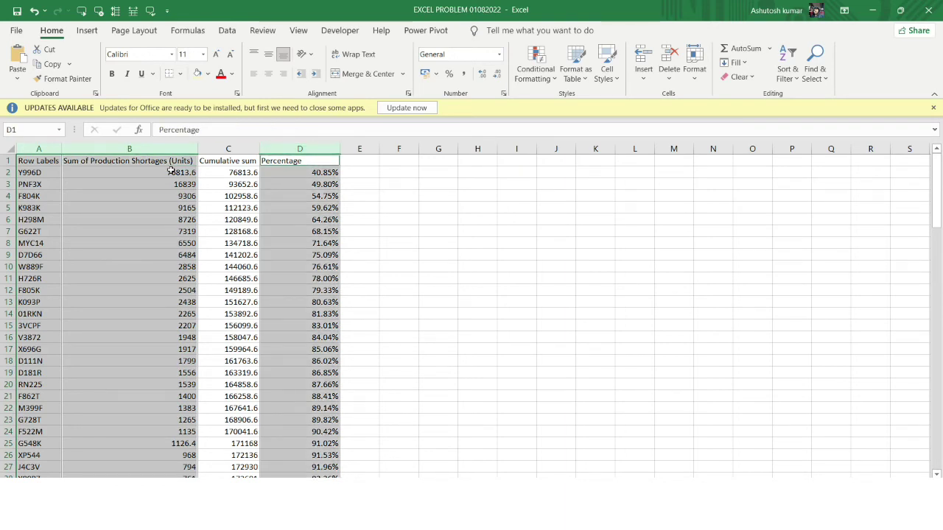
left_click(87, 32)
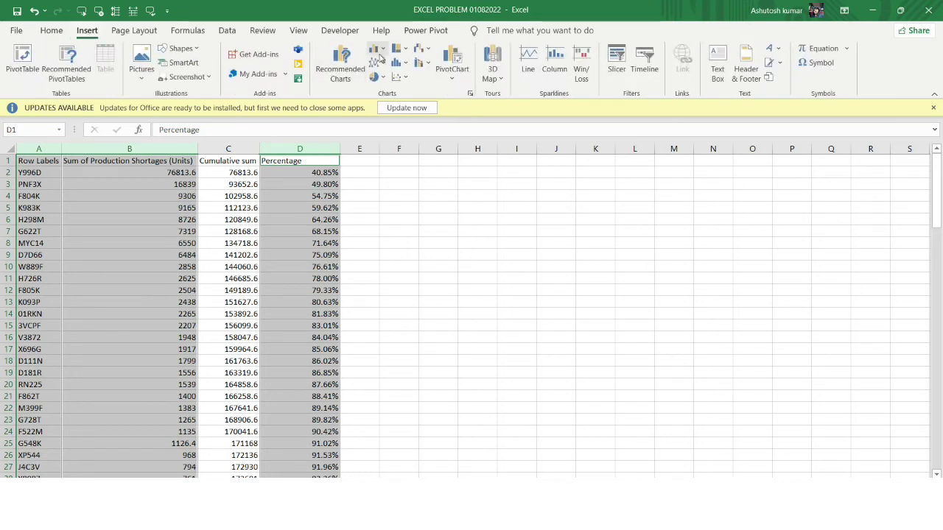
left_click(377, 50)
left_click(378, 94)
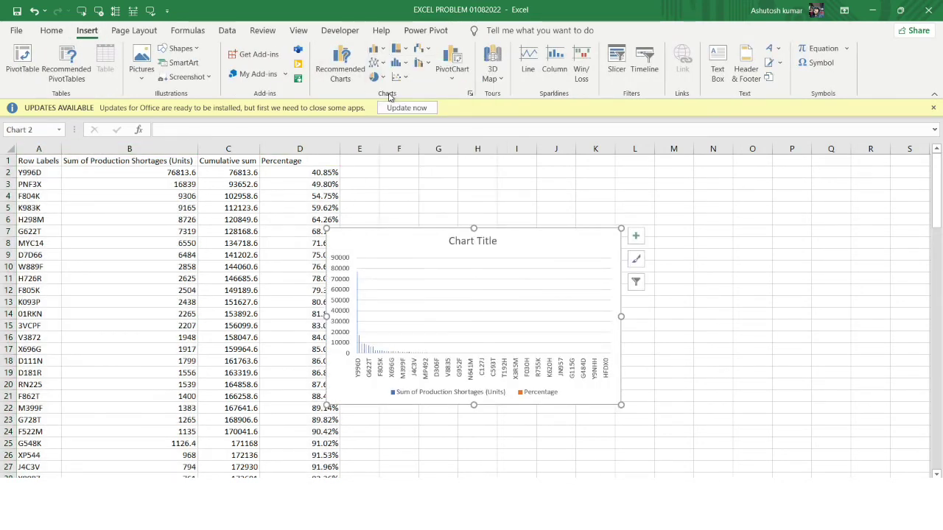
Move the shortages chart clear of the data table and enlarge it to span about columns G to R
left_click_drag(501, 255, 725, 203)
left_click_drag(551, 356, 373, 470)
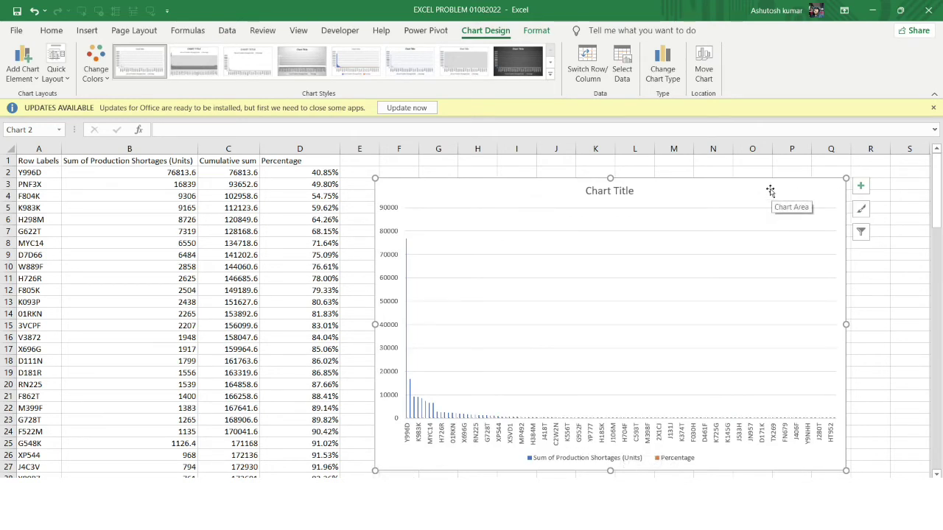
left_click_drag(770, 191, 799, 183)
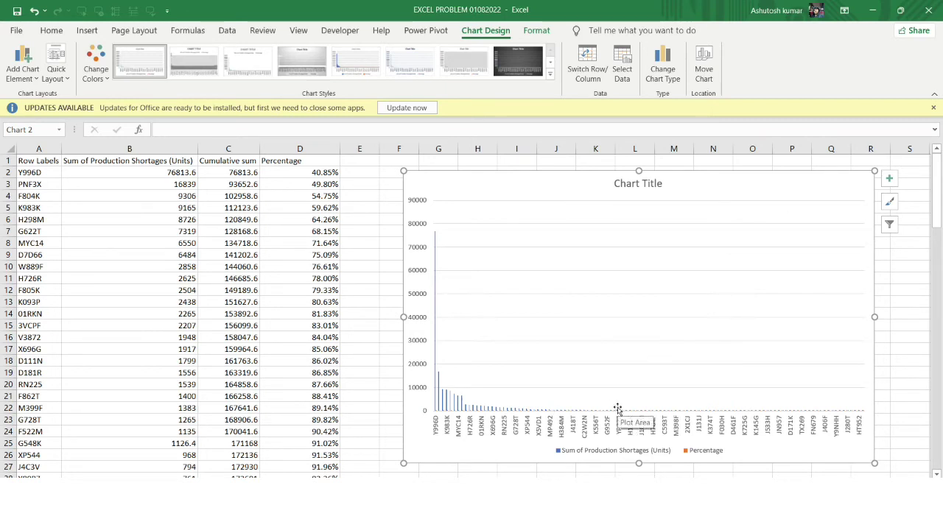
Set the Percentage value of item PNF3X in D3 to 4900000000.8% so its column can be selected in the chart
left_click(327, 184)
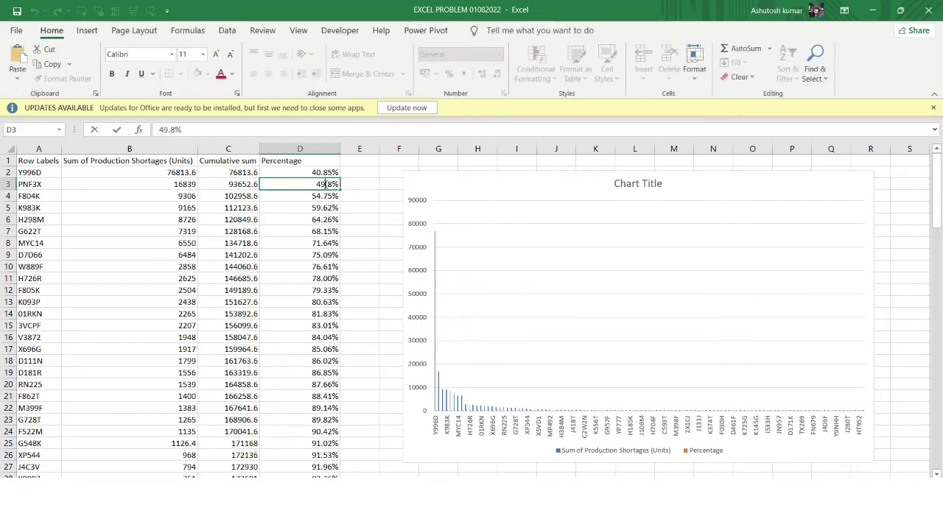
type("00000000")
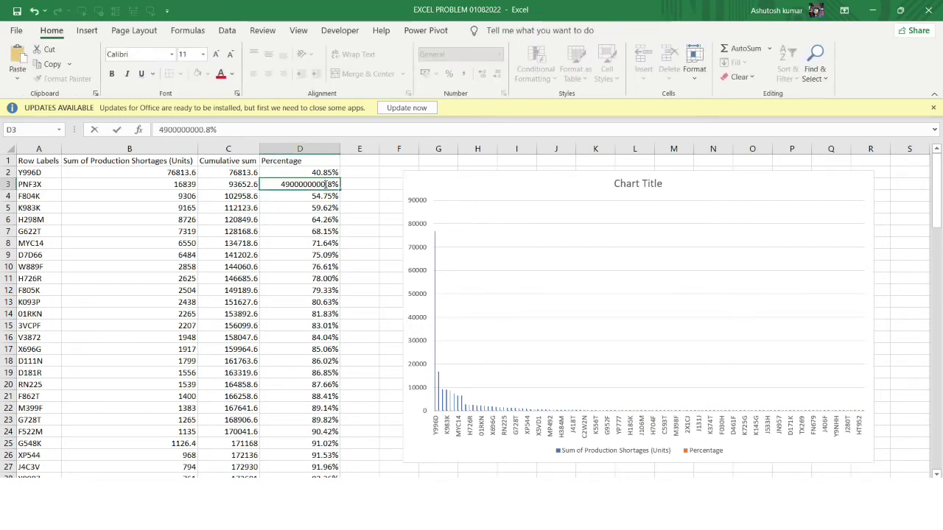
key("Return")
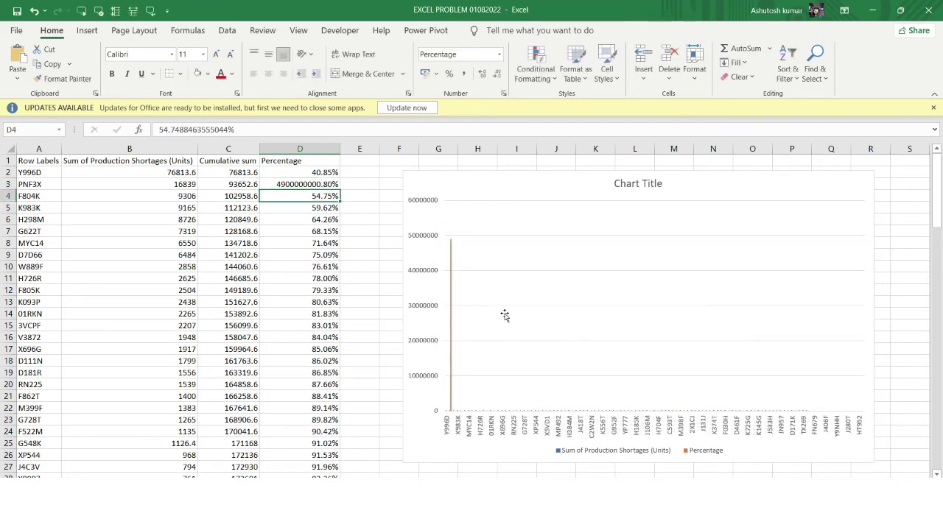
Plot the Percentage series of the shortages chart on the secondary axis
left_click(451, 285)
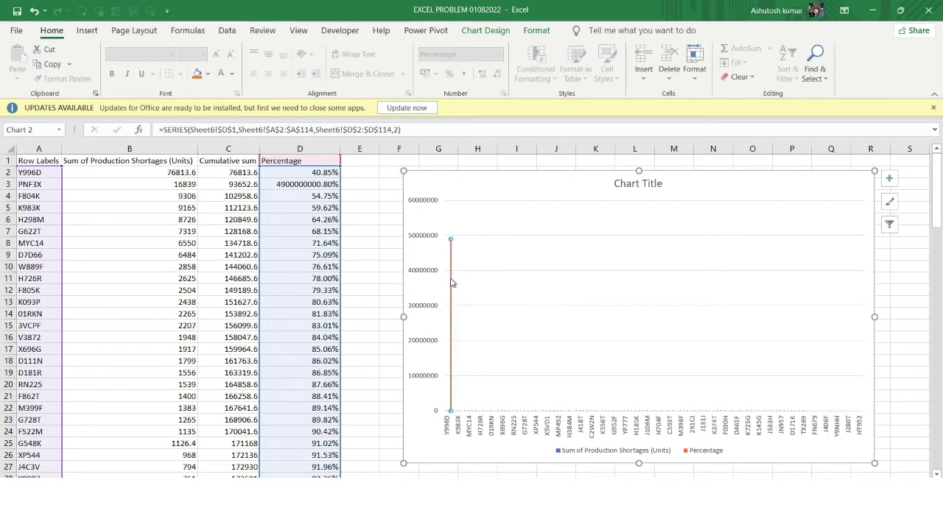
right_click(451, 283)
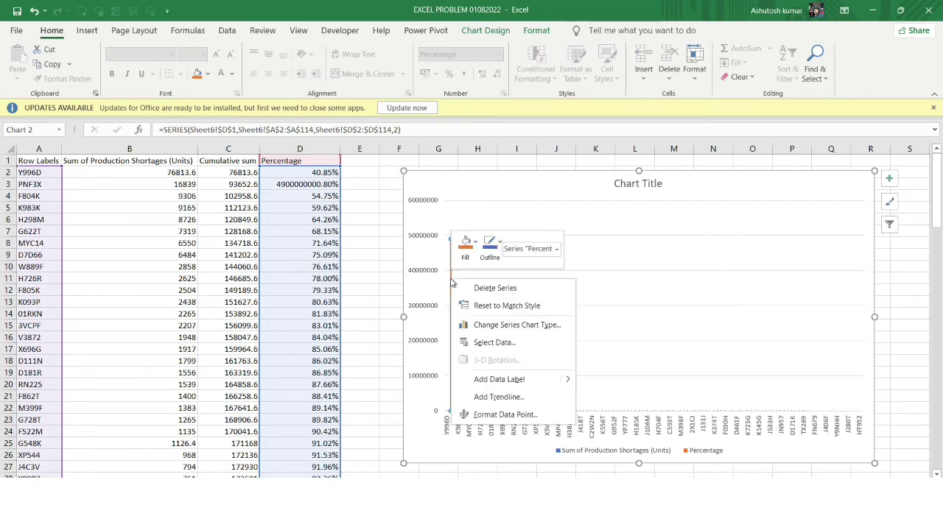
left_click(508, 415)
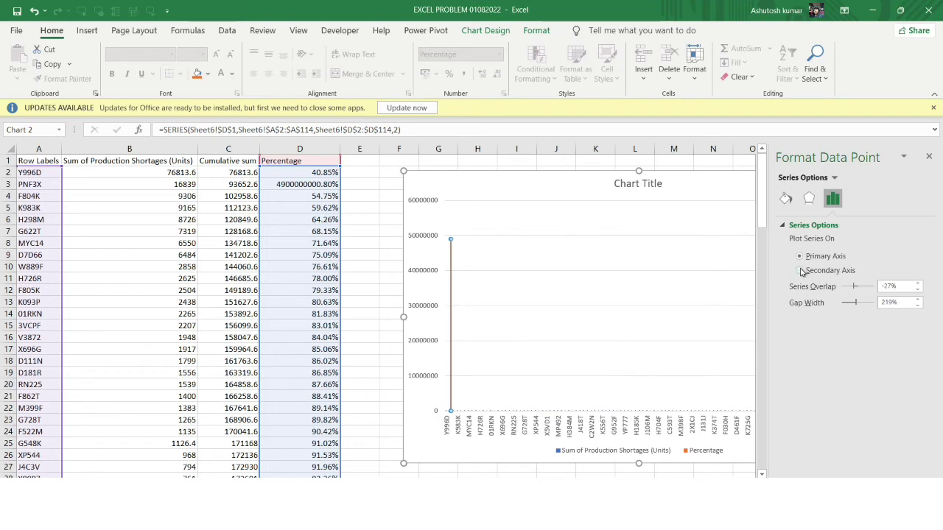
left_click(802, 272)
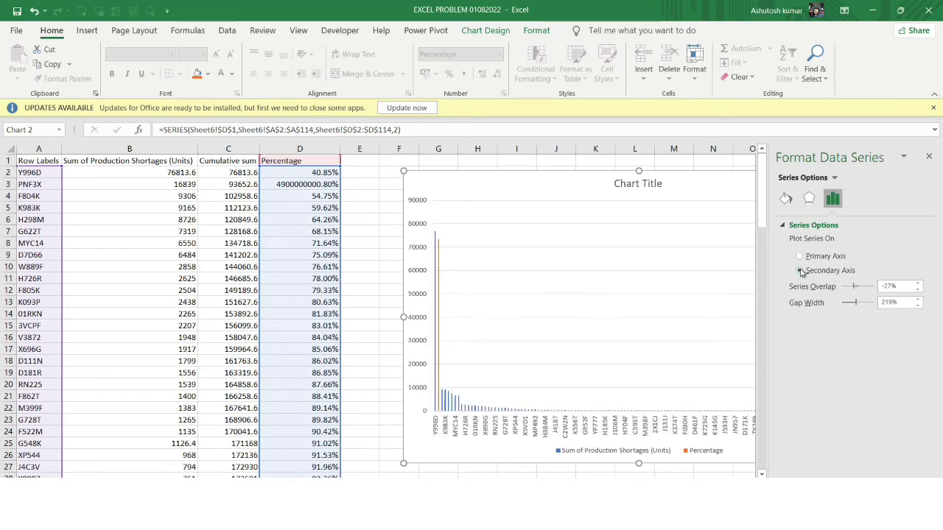
Set the Percentage value of item PNF3X in D3 back to 49.80%
left_click(928, 159)
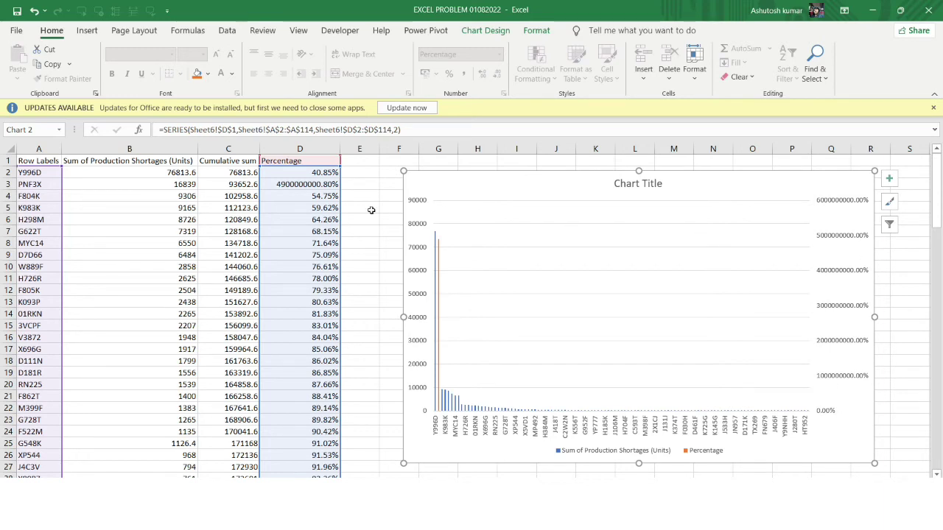
key("Escape")
left_click(321, 187)
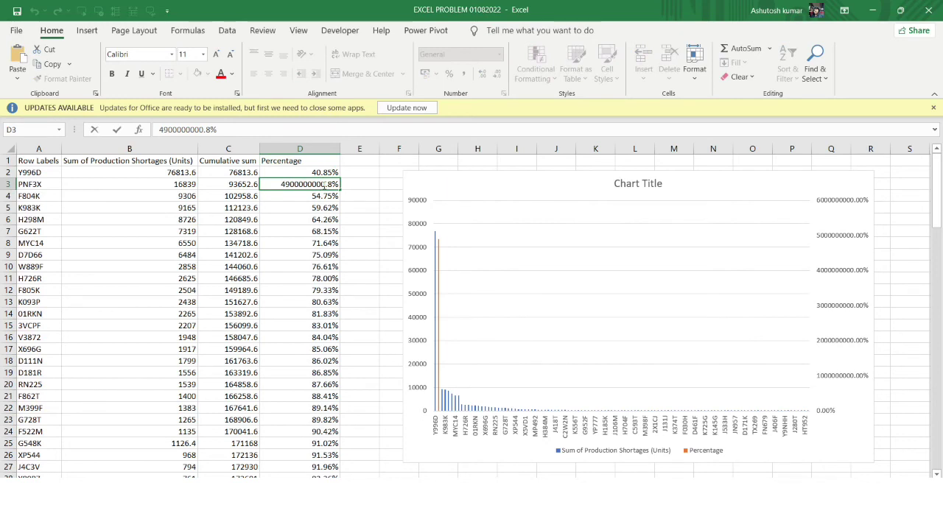
double_click(325, 184)
key("BackSpace")
key("BackSpace")
key("BackSpace")
key("BackSpace")
key("BackSpace")
key("BackSpace")
key("BackSpace")
key("BackSpace")
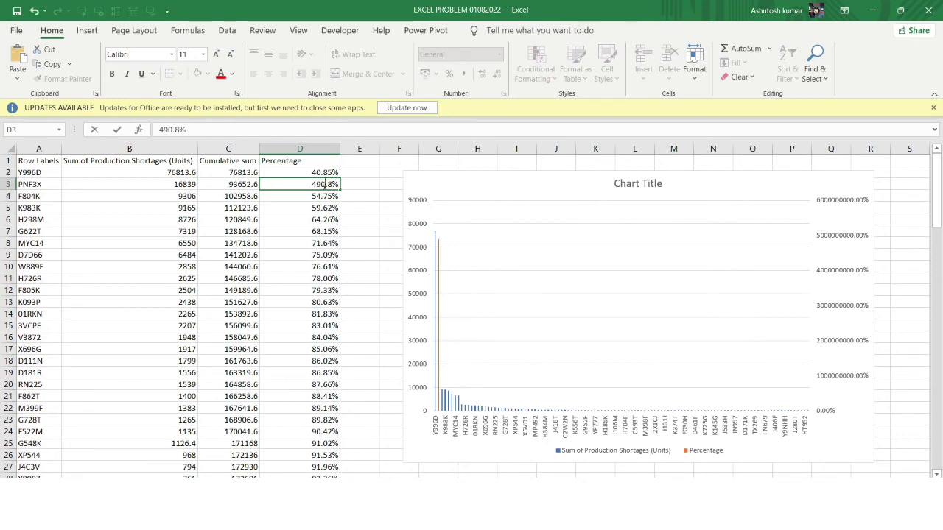
key("Return")
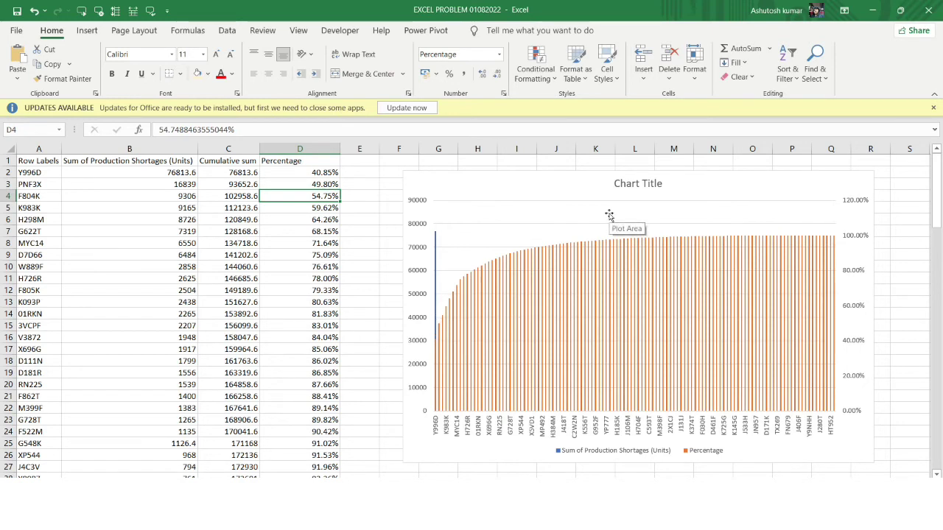
Change the Percentage series of the shortages chart to a Line on the secondary axis, keeping the shortages series as clustered columns
mouse_move(759, 271)
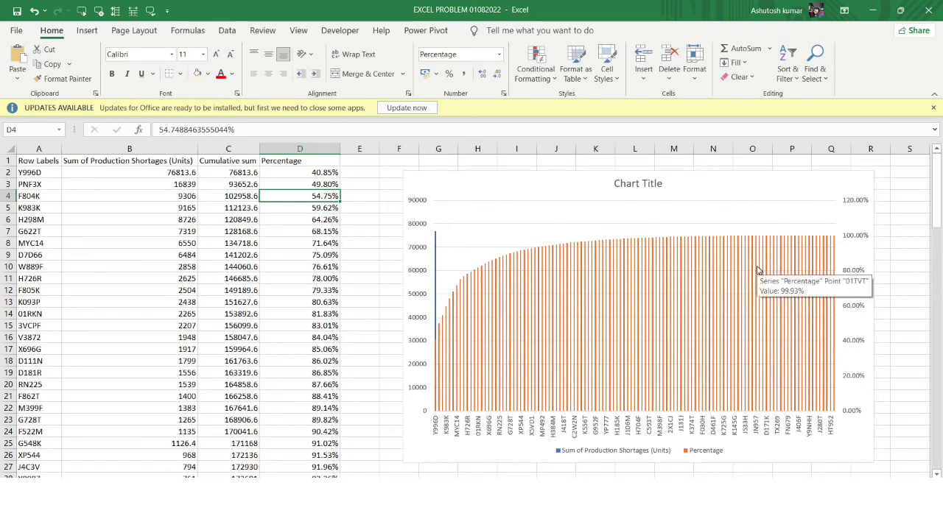
mouse_move(463, 328)
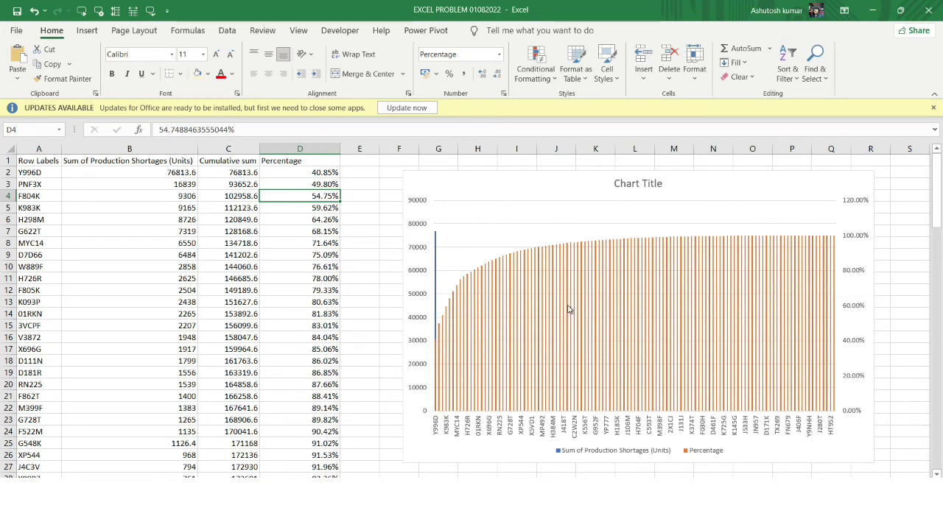
mouse_move(600, 322)
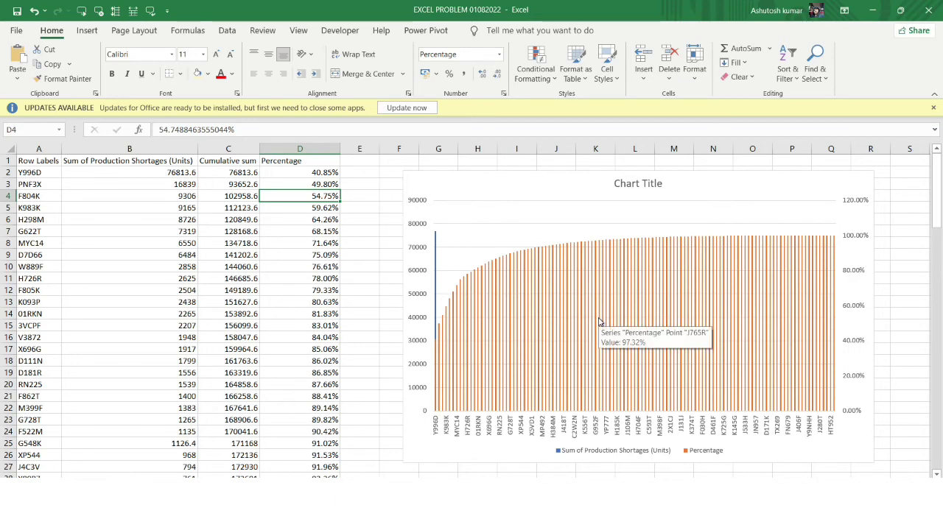
left_click(616, 301)
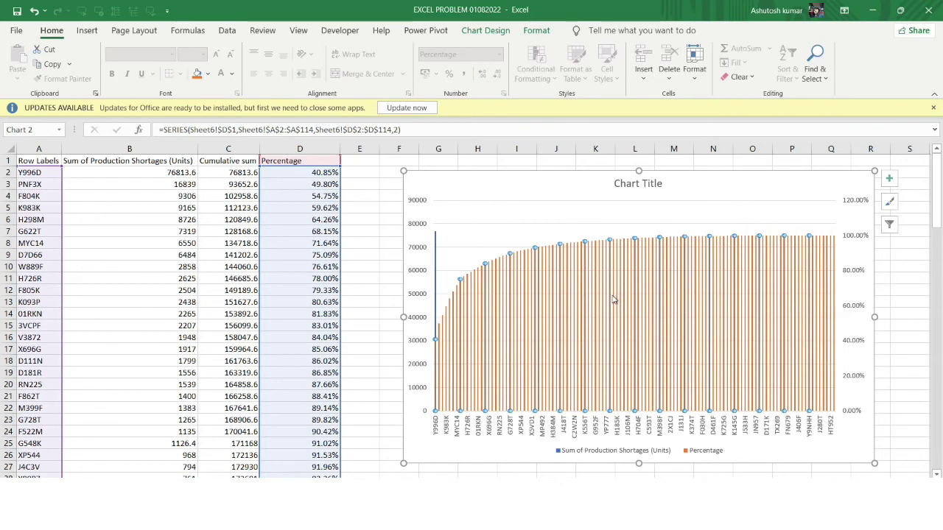
right_click(614, 299)
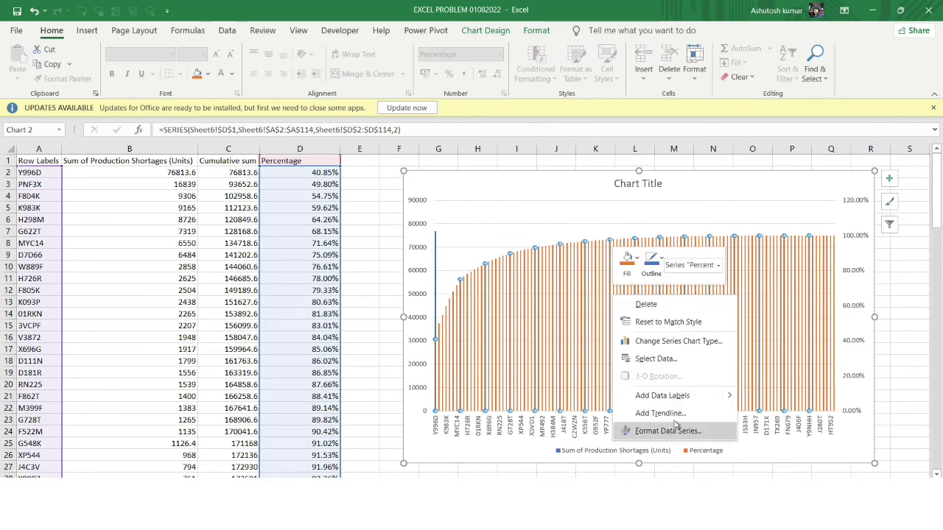
left_click(688, 346)
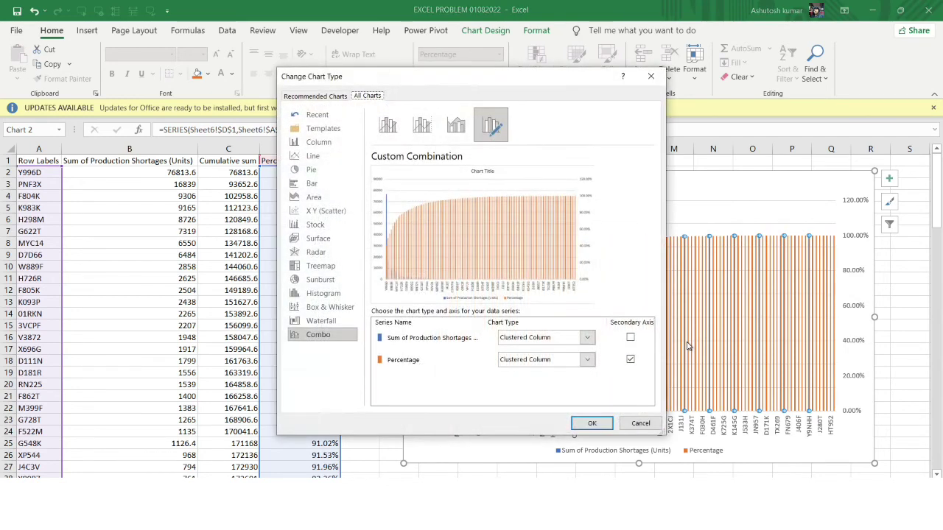
left_click(586, 360)
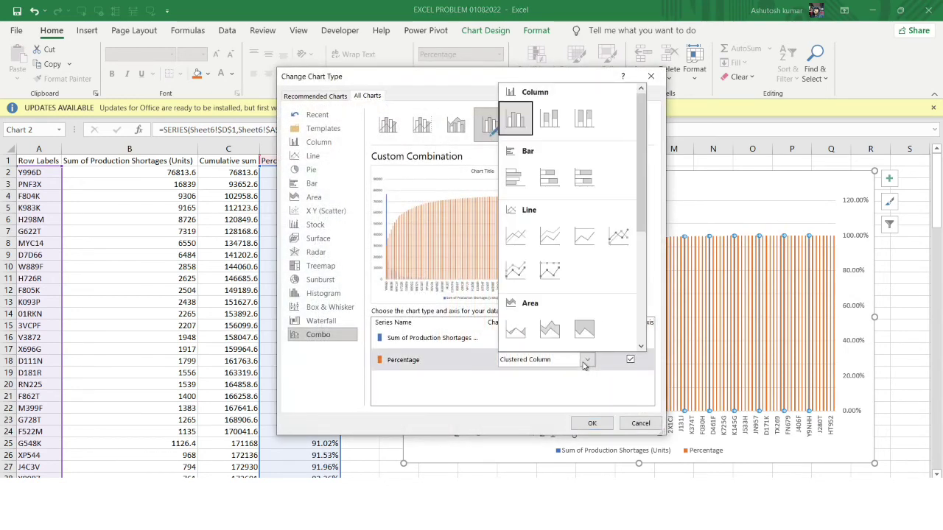
left_click(515, 237)
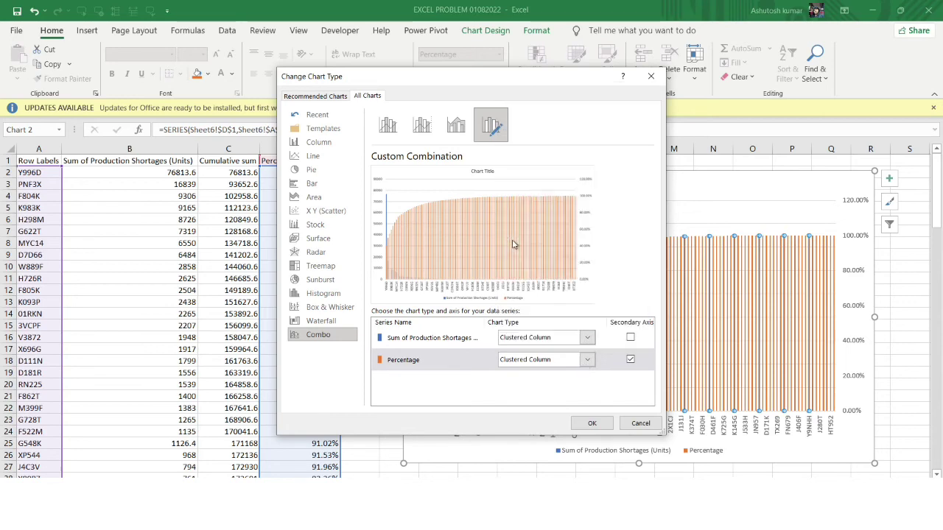
left_click(593, 423)
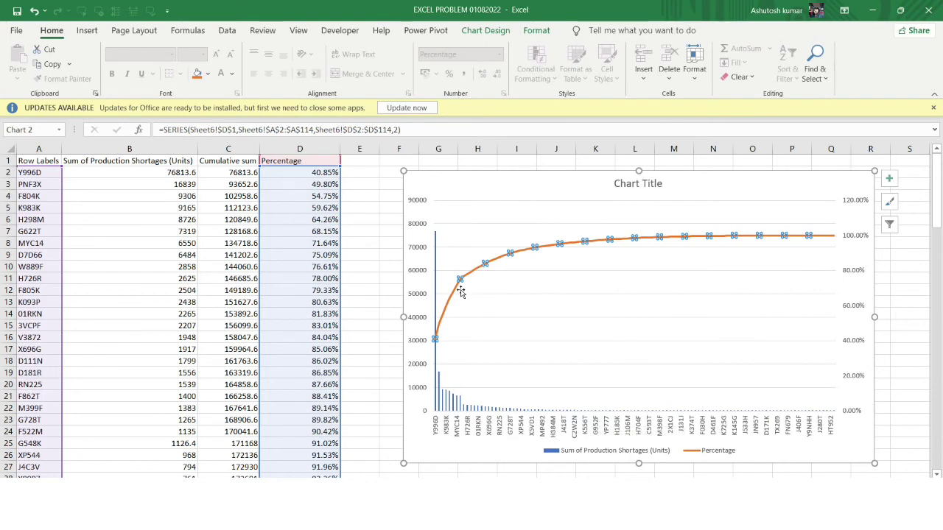
left_click(371, 326)
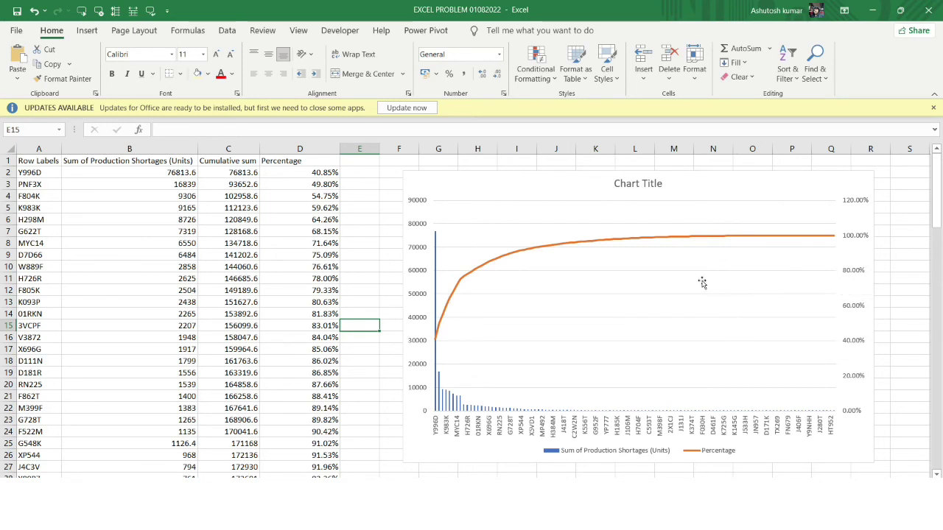
Open the secondary vertical axis's format options and move the shortages chart over columns B to K to keep that axis in view
mouse_move(475, 274)
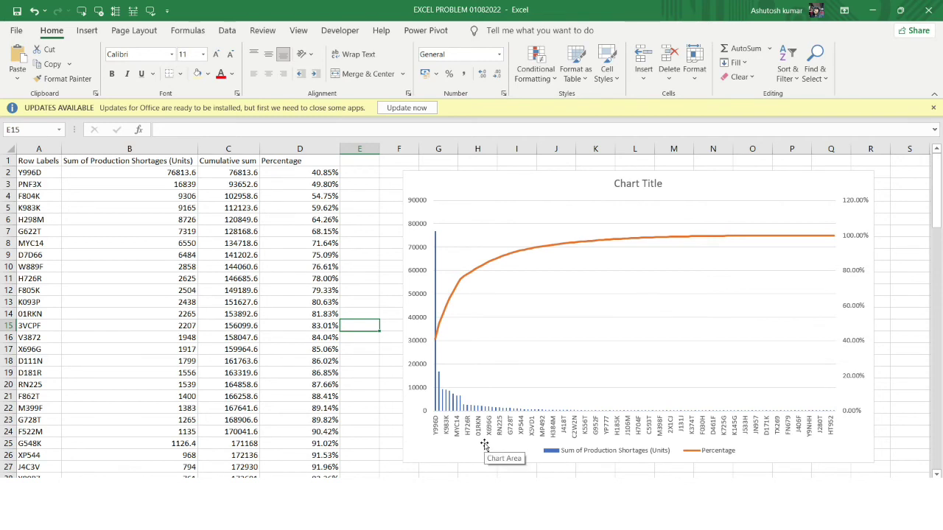
left_click(422, 185)
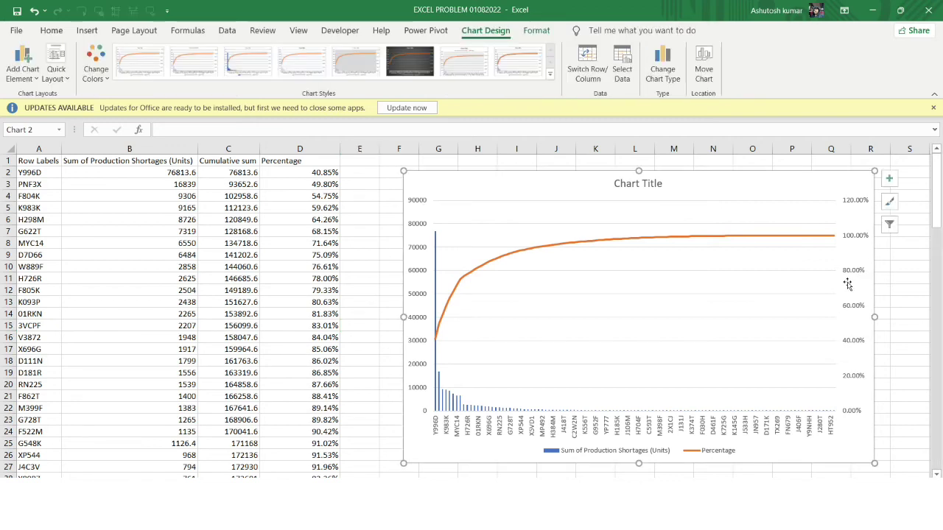
left_click_drag(862, 207, 844, 216)
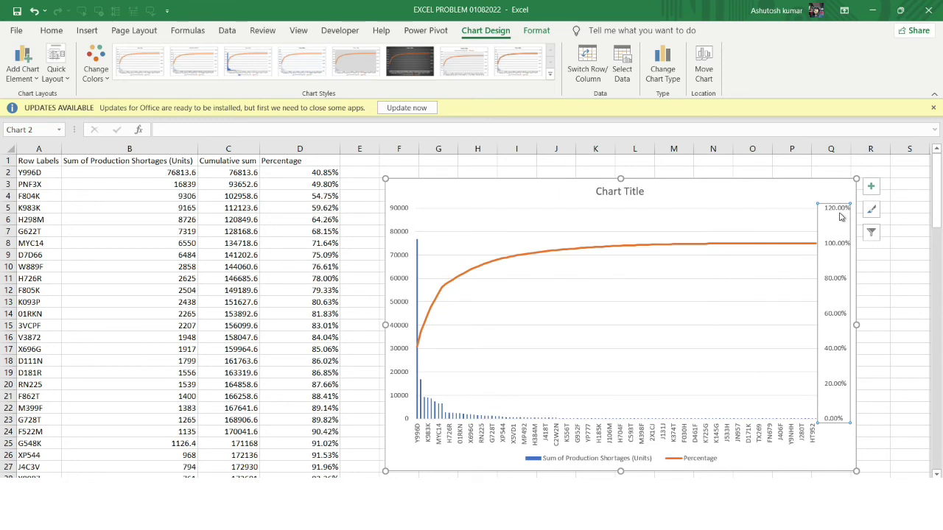
right_click(840, 216)
left_click(791, 368)
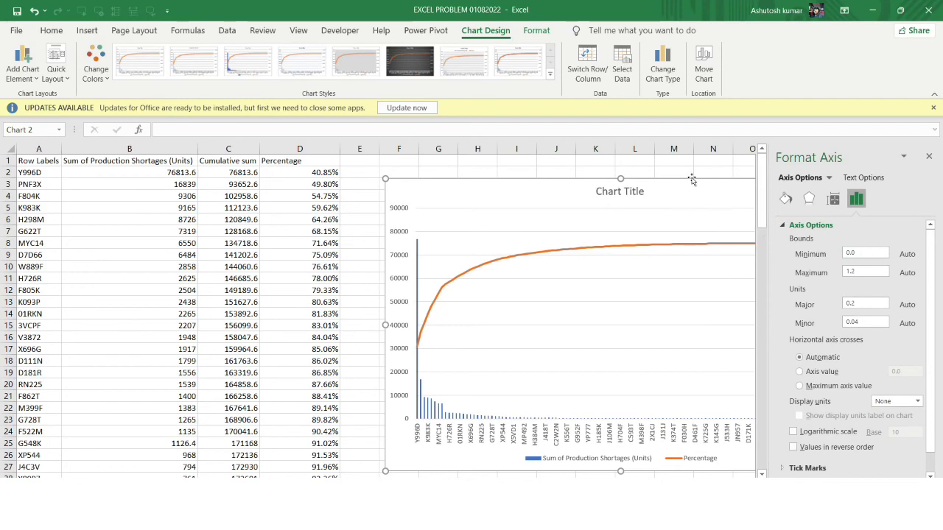
left_click_drag(690, 184, 448, 193)
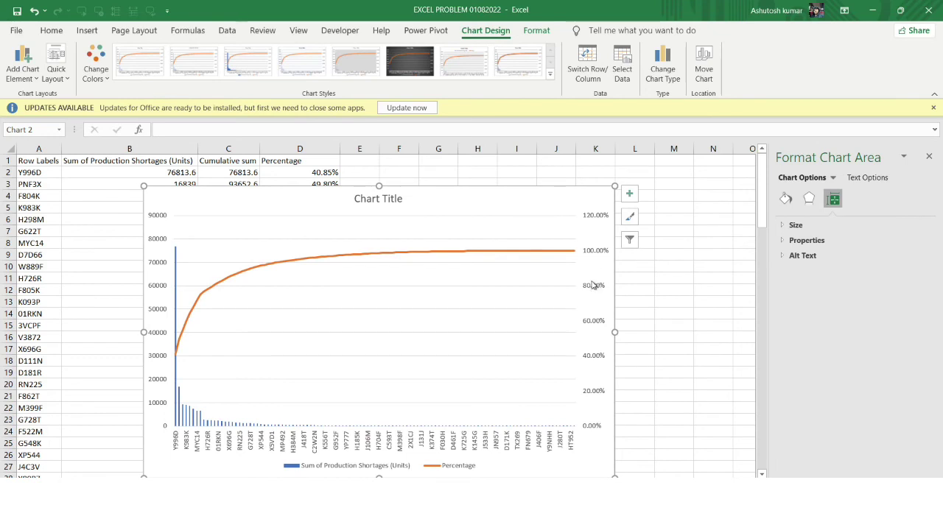
Set the maximum bound of the shortages chart's secondary vertical axis to 1.0
left_click(593, 253)
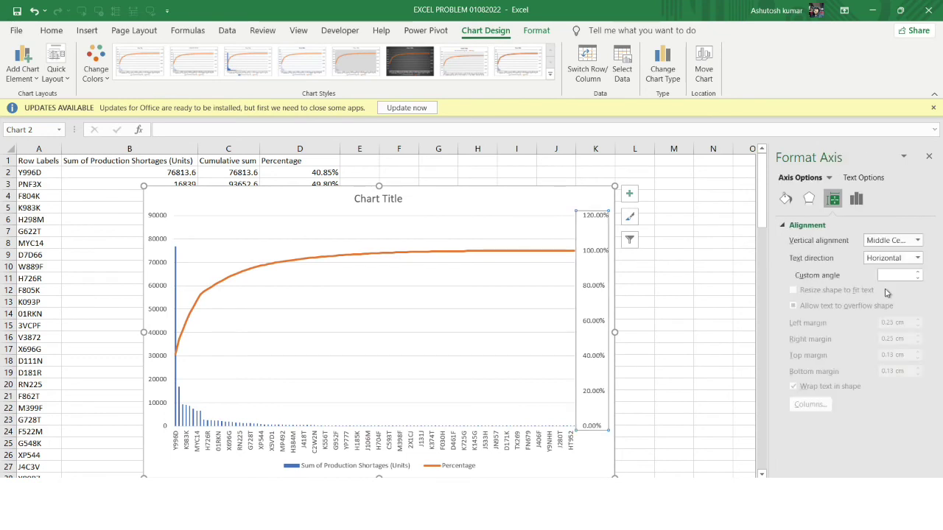
left_click(600, 238)
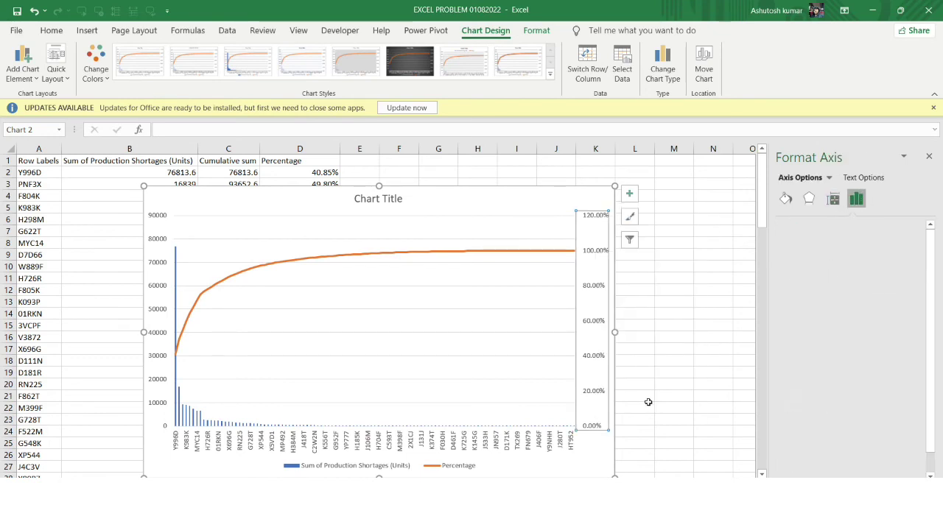
left_click(871, 272)
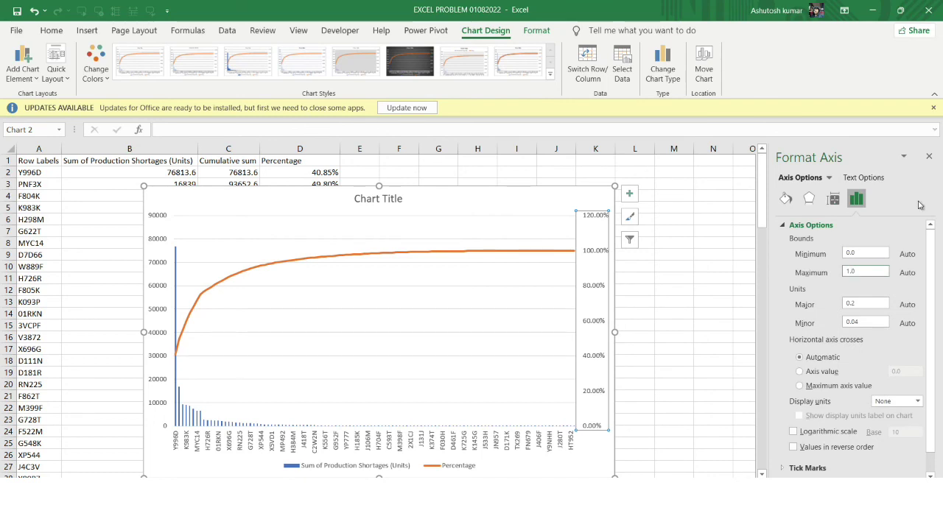
left_click(930, 157)
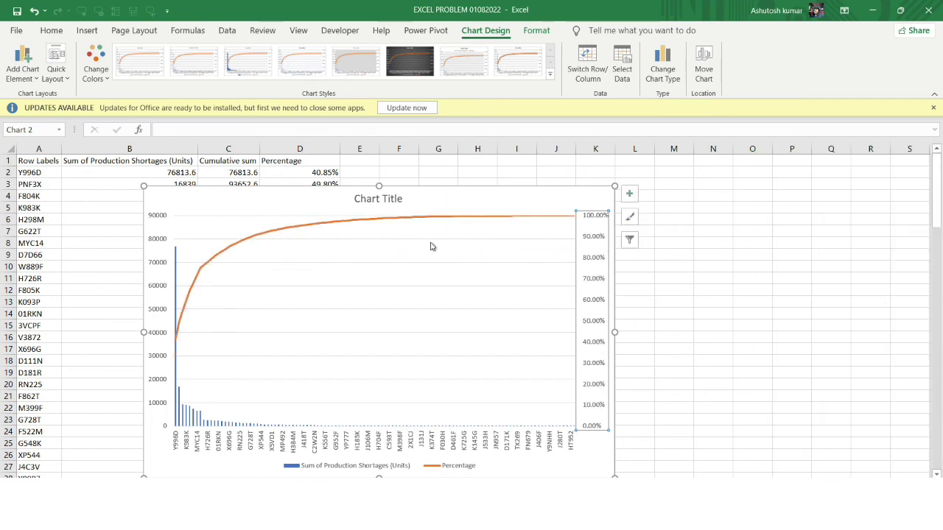
left_click(632, 260)
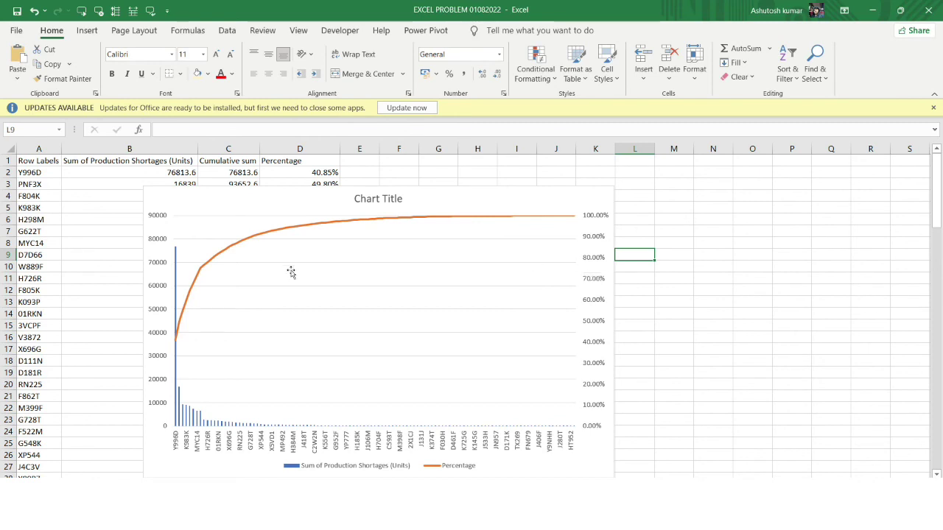
Set the secondary vertical axis's major unit to 0.2 and move the shortages chart clear of the data table, over about columns E to P
mouse_move(210, 266)
left_click(603, 238)
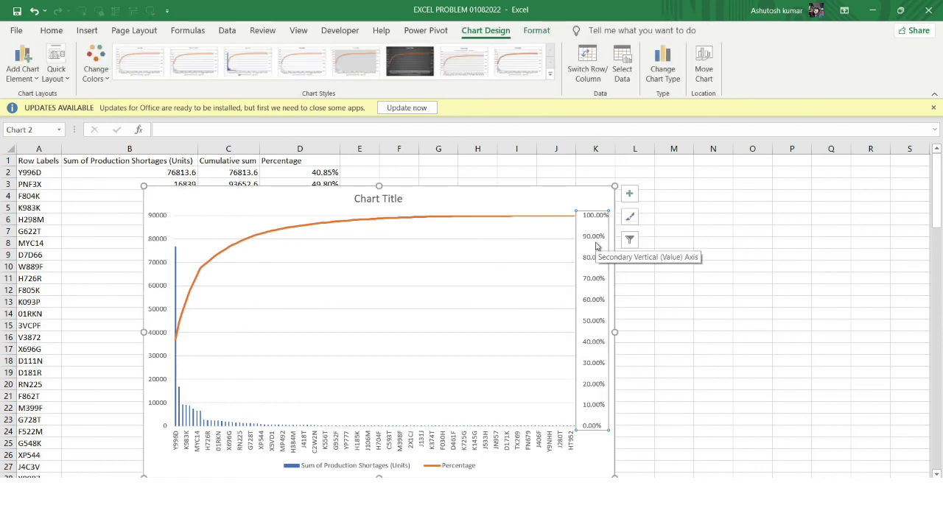
right_click(596, 246)
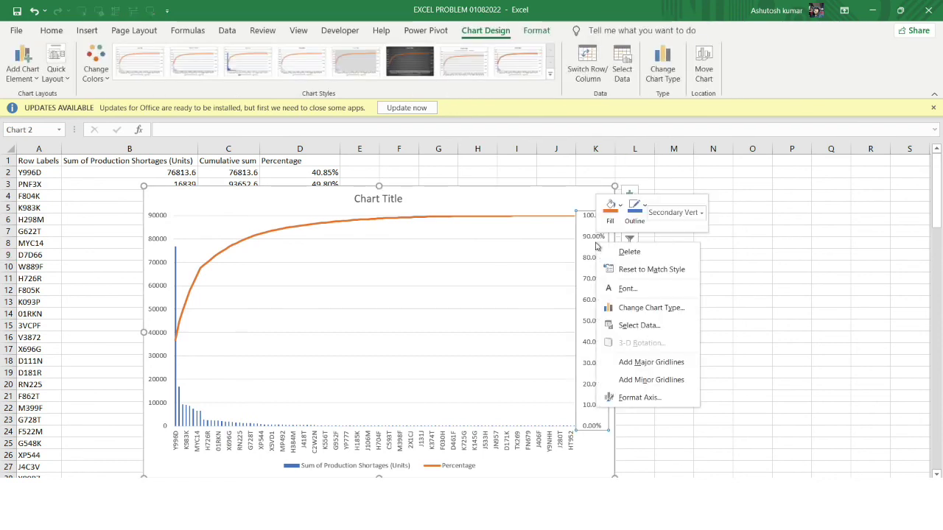
left_click(652, 398)
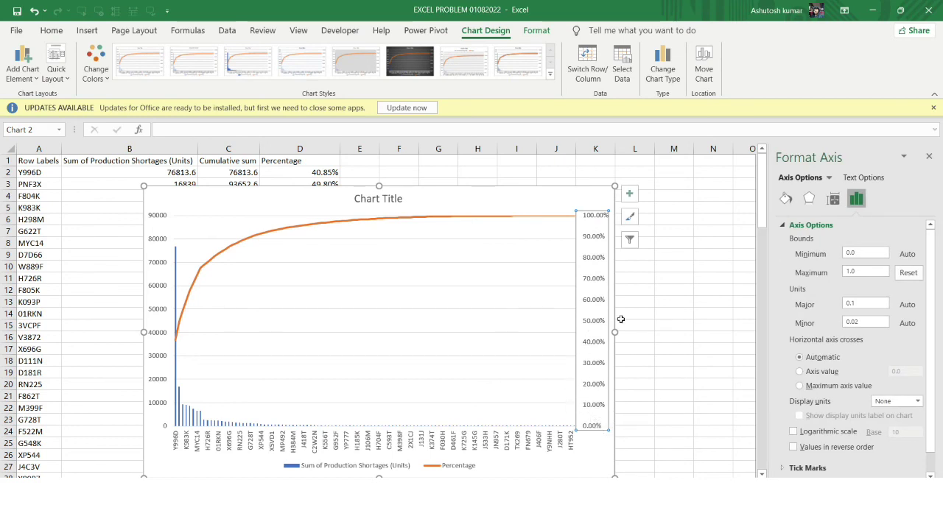
left_click(869, 304)
left_click(928, 156)
left_click(688, 369)
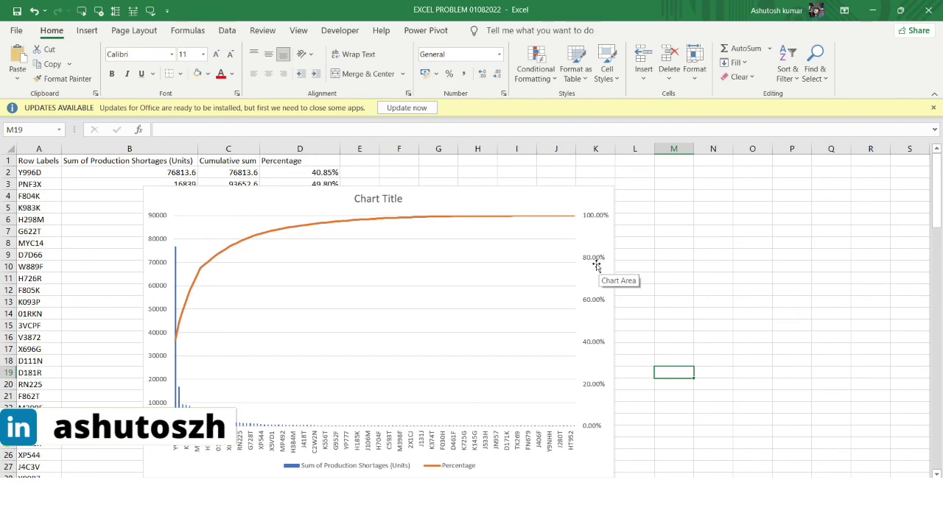
left_click_drag(476, 193, 680, 187)
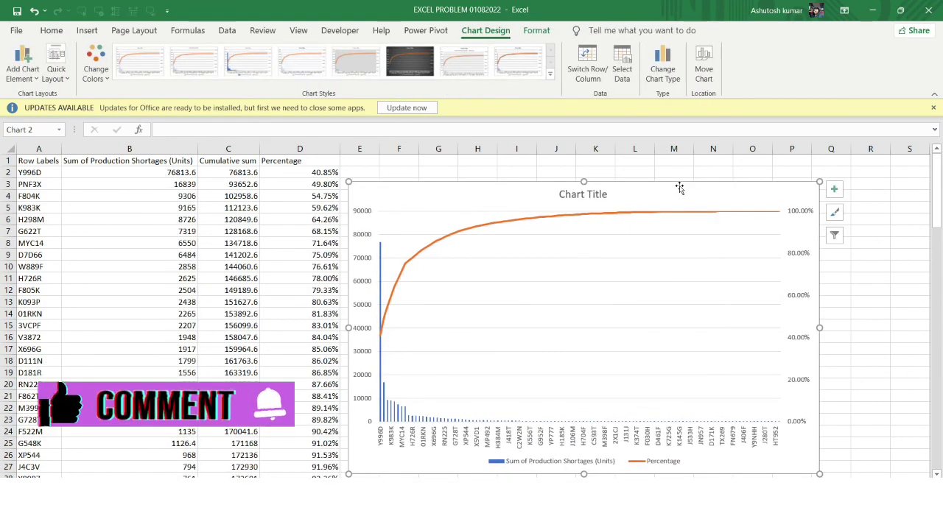